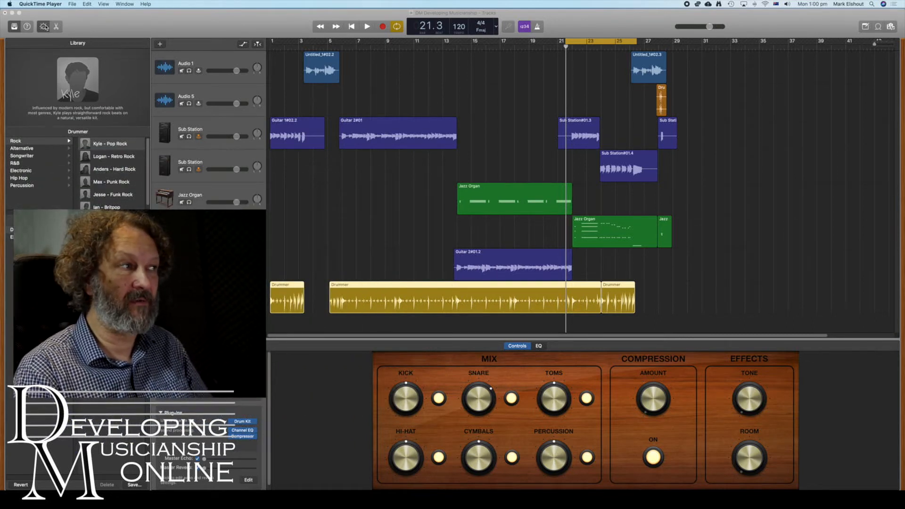
# Show the Smart Controls and view the EQ of the master output
pyautogui.click(44, 26)
pyautogui.click(44, 26)
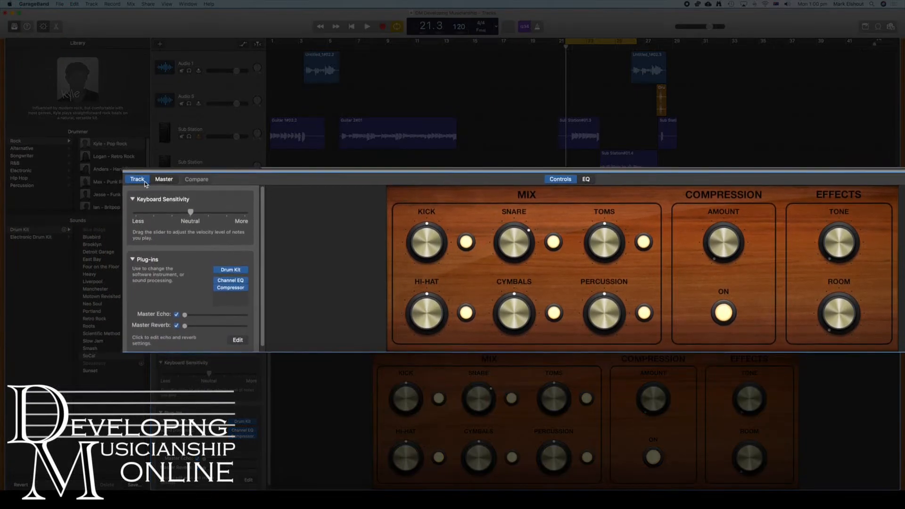
pyautogui.click(164, 179)
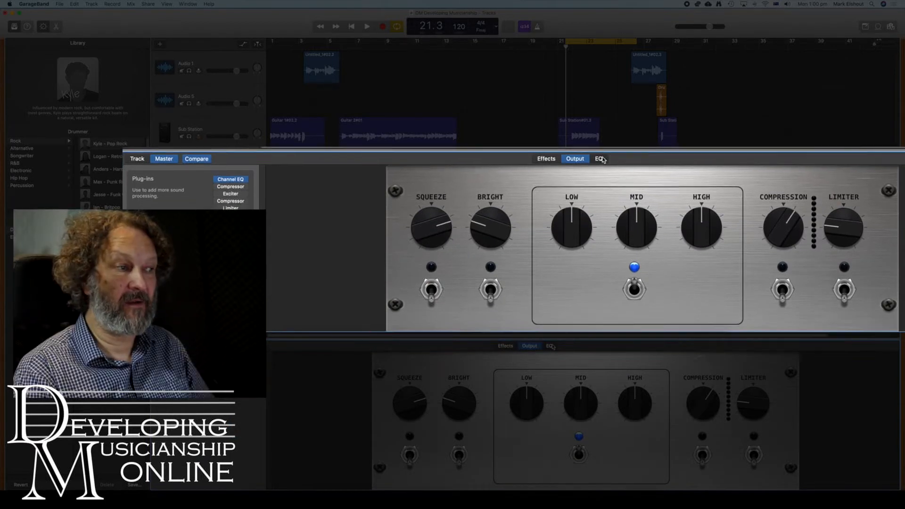
pyautogui.click(600, 159)
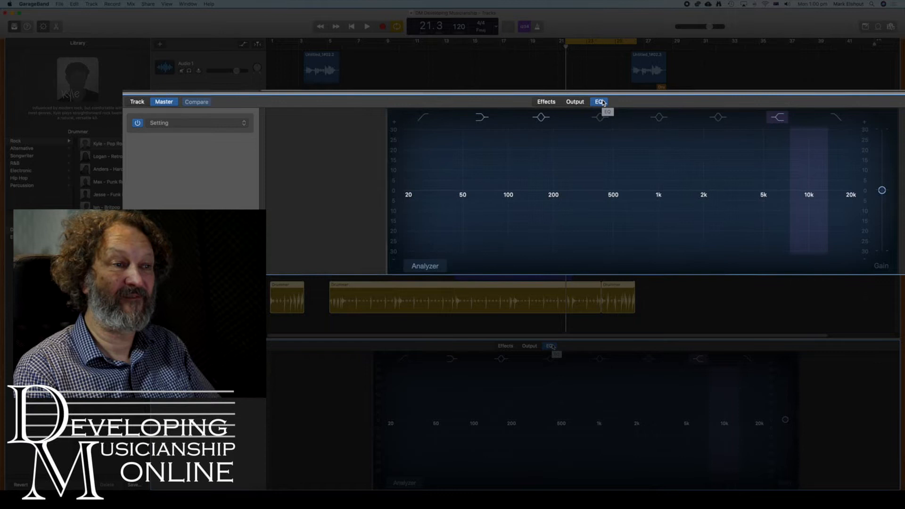
# Look through the EQ presets available for the drum track and return to its controls view
pyautogui.click(139, 92)
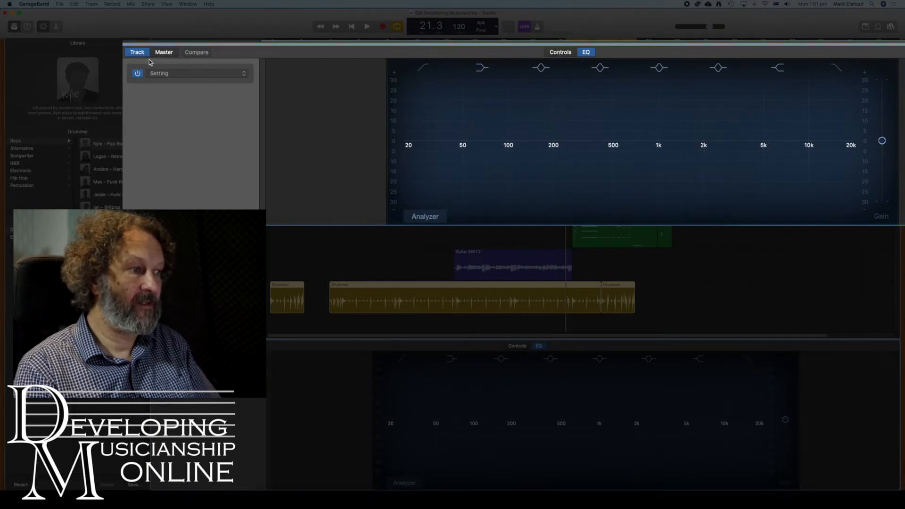
pyautogui.click(244, 73)
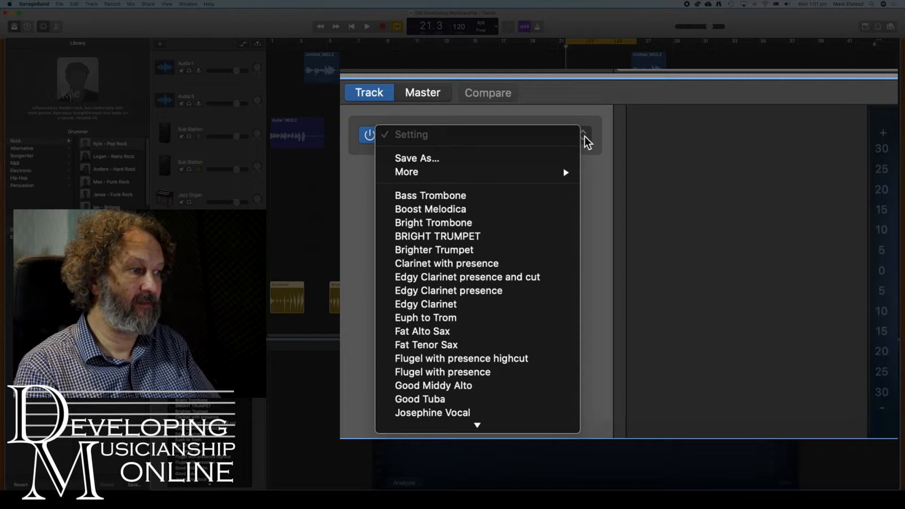
pyautogui.moveTo(502, 426)
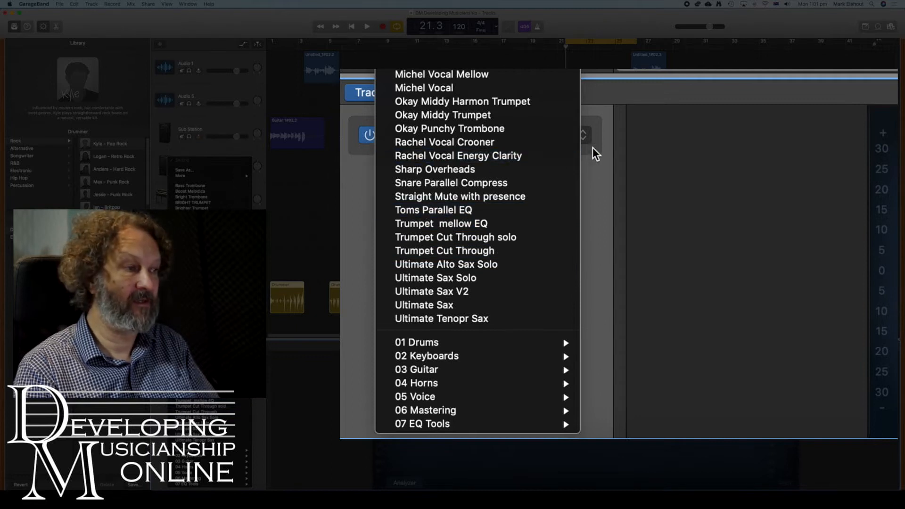
pyautogui.click(594, 180)
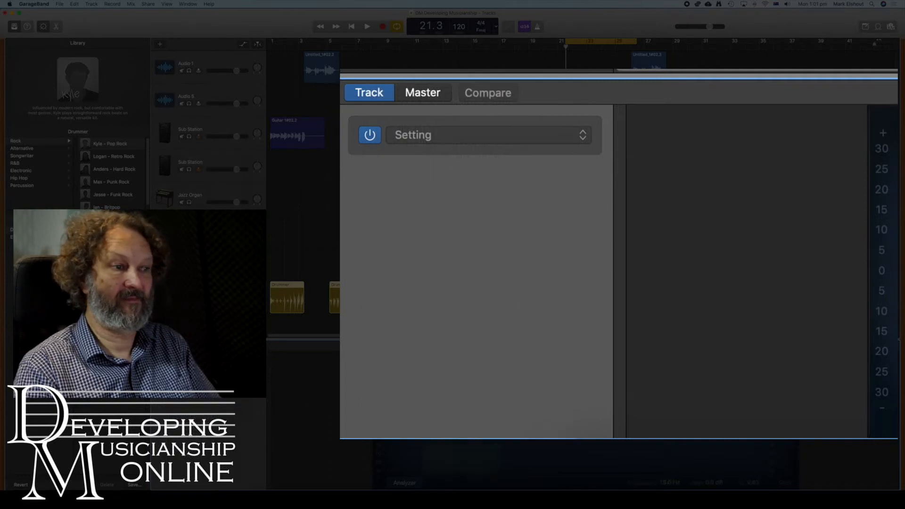
pyautogui.click(516, 346)
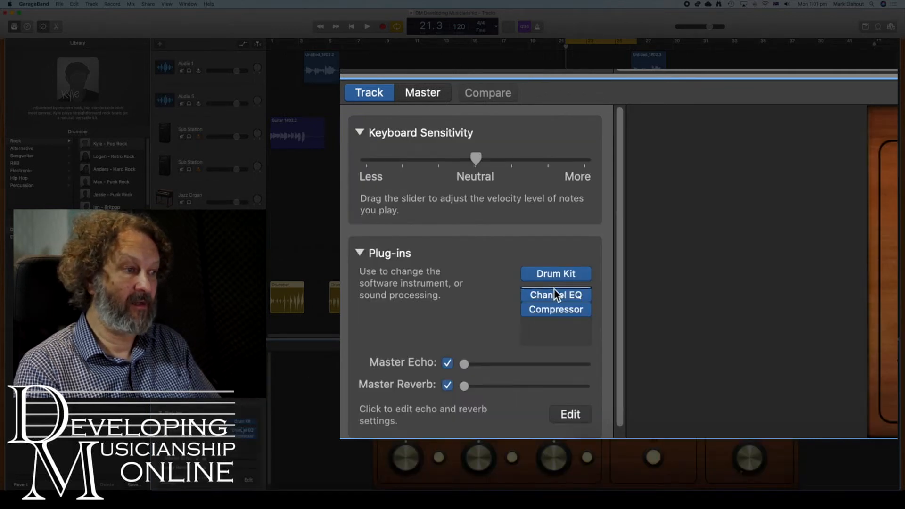
# Open the drum track's Channel EQ plug-in in its own window and turn on the Analyzer
pyautogui.moveTo(557, 294)
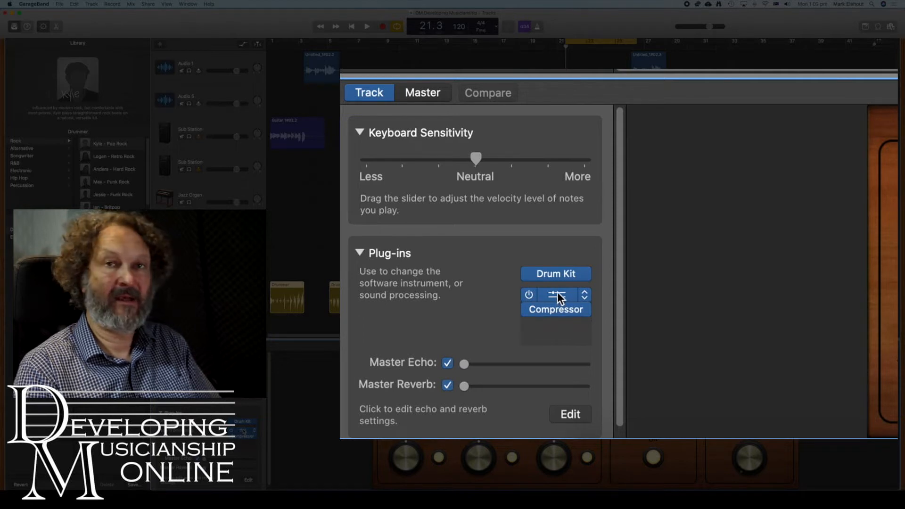
pyautogui.click(557, 294)
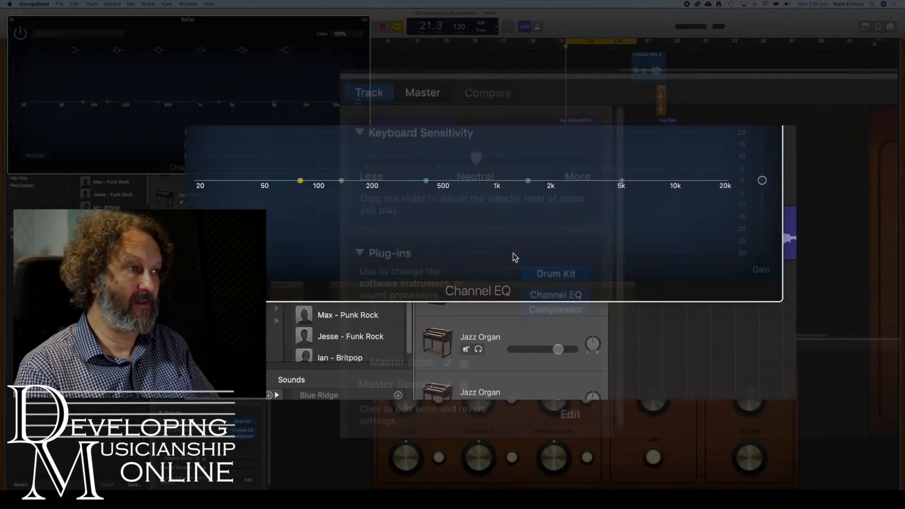
pyautogui.moveTo(784, 296); pyautogui.dragTo(810, 386)
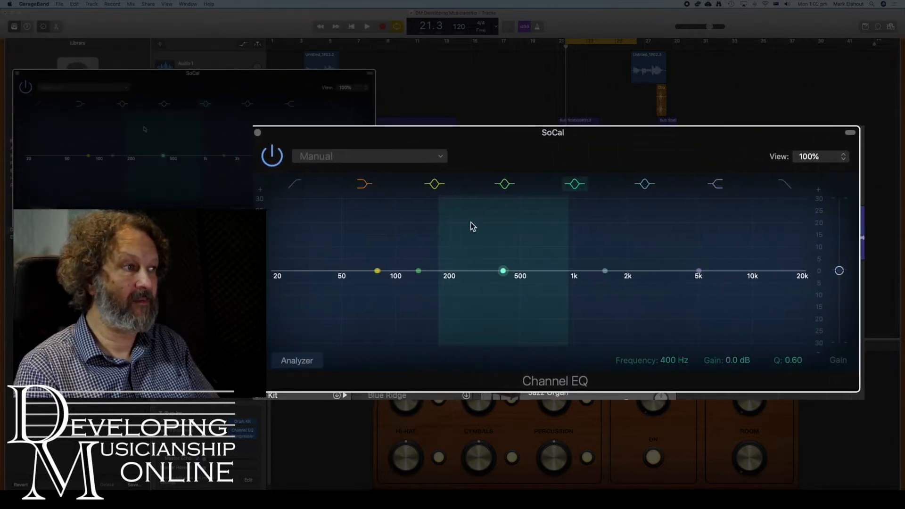
pyautogui.click(307, 363)
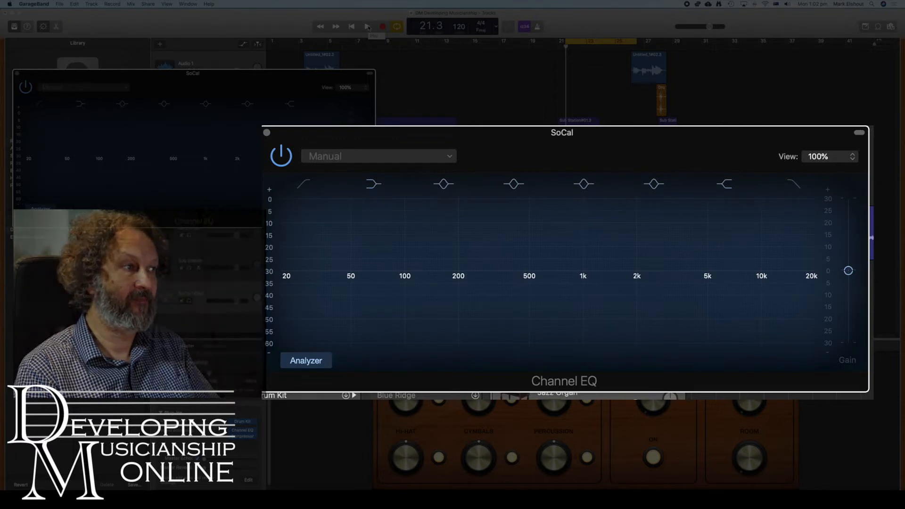
# Play the looped section to examine the drum track's frequency spectrum in the Analyzer, and stop playback
pyautogui.click(368, 27)
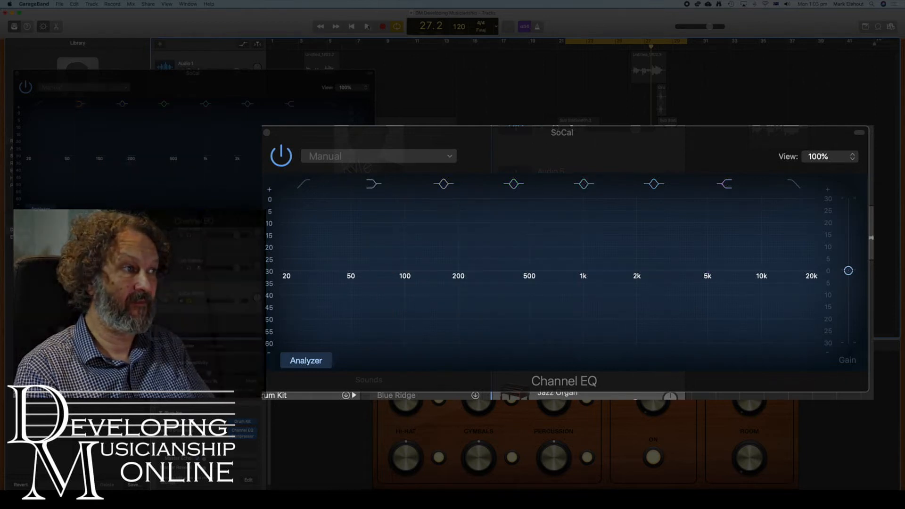
pyautogui.press('space')
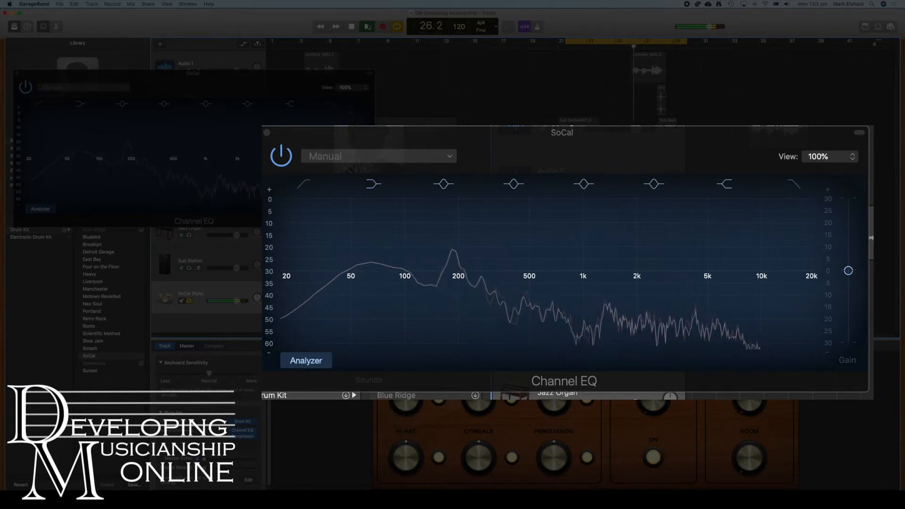
pyautogui.press('space')
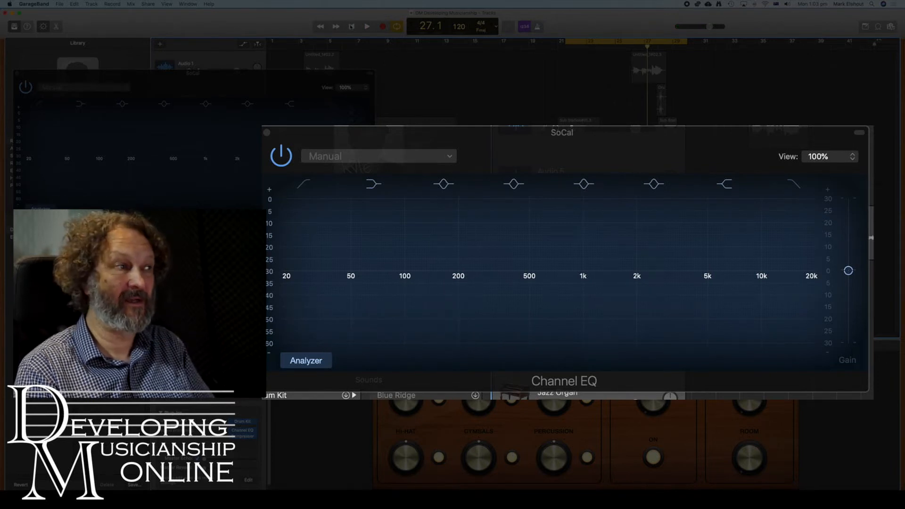
# Move the drum EQ's 400 Hz band to 200 Hz with a +9.5 dB gain and a Q of 5.30, and audition it
pyautogui.moveTo(715, 271)
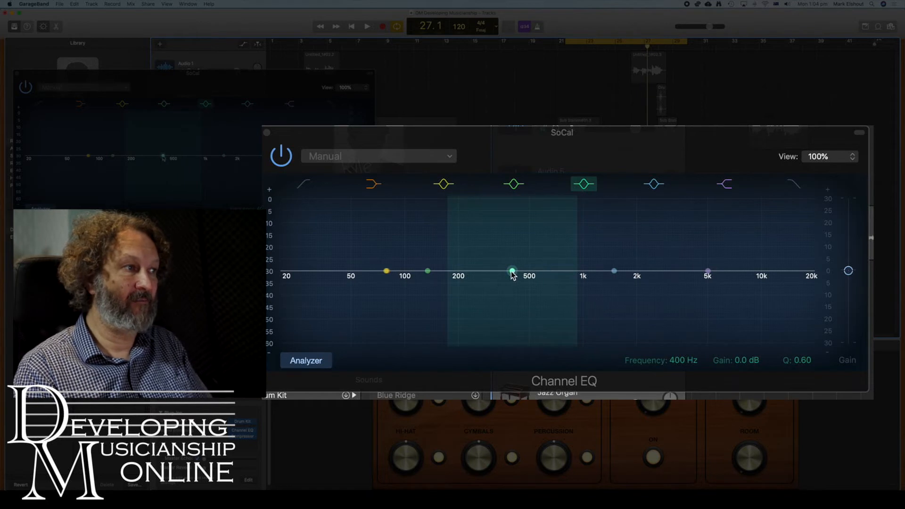
pyautogui.moveTo(513, 272); pyautogui.dragTo(460, 256)
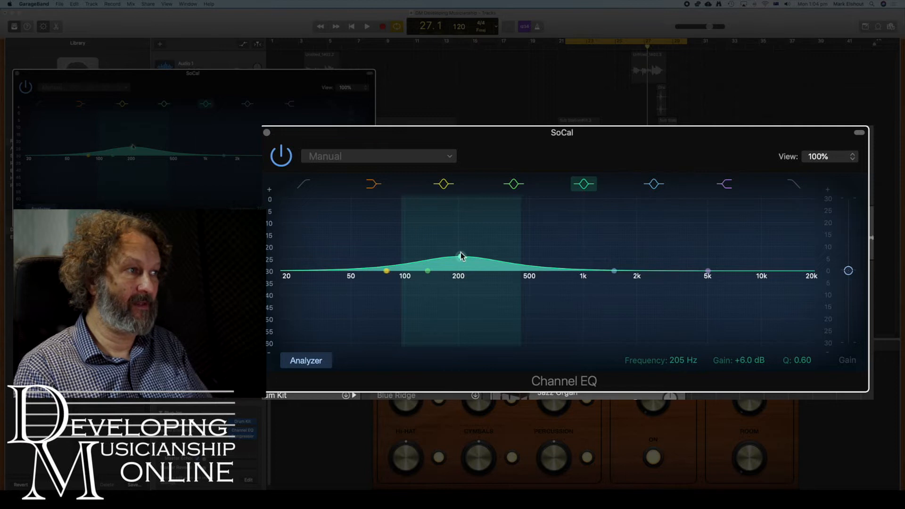
pyautogui.moveTo(520, 256); pyautogui.dragTo(517, 256)
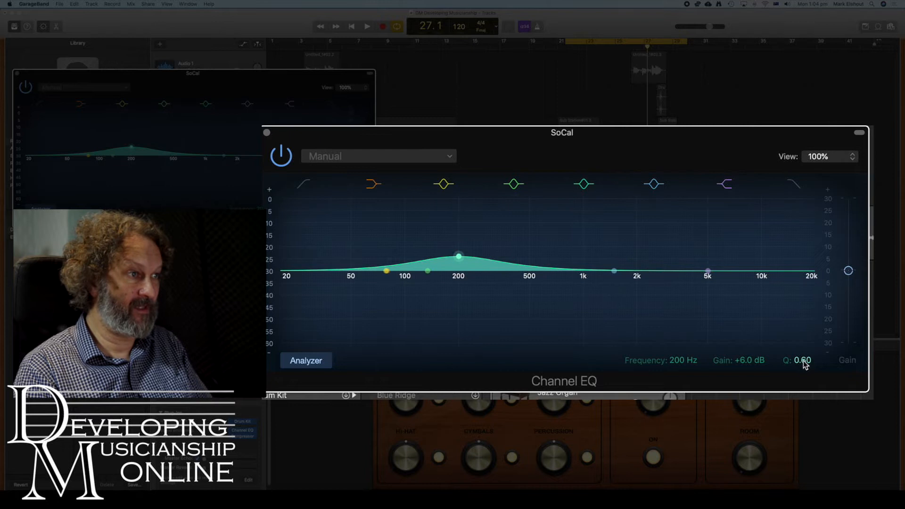
pyautogui.moveTo(804, 364)
pyautogui.mouseDown()
pyautogui.moveTo(804, 338)
pyautogui.moveTo(801, 361)
pyautogui.mouseUp()
pyautogui.moveTo(459, 256); pyautogui.dragTo(461, 249)
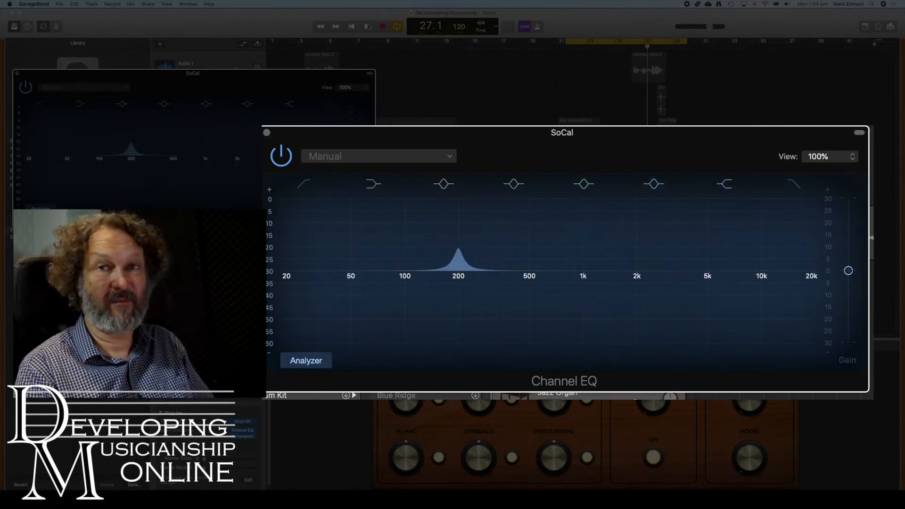
pyautogui.press('space')
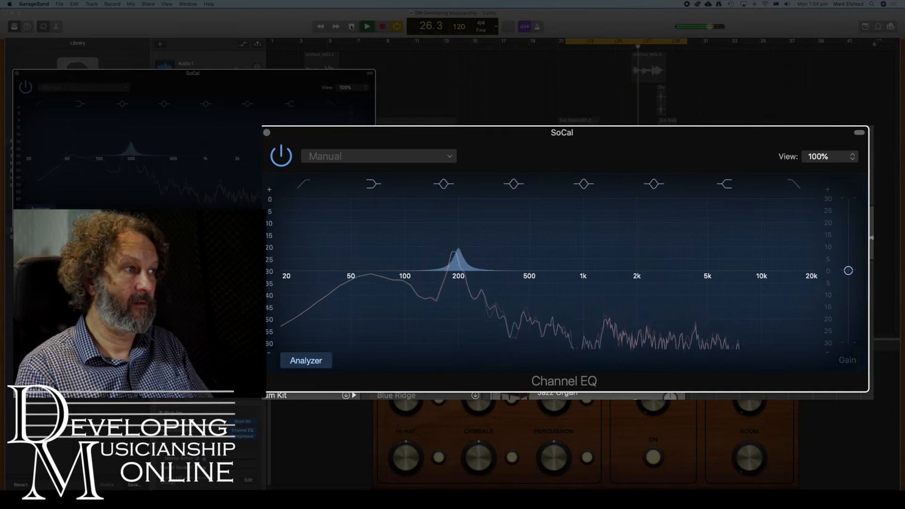
pyautogui.press('space')
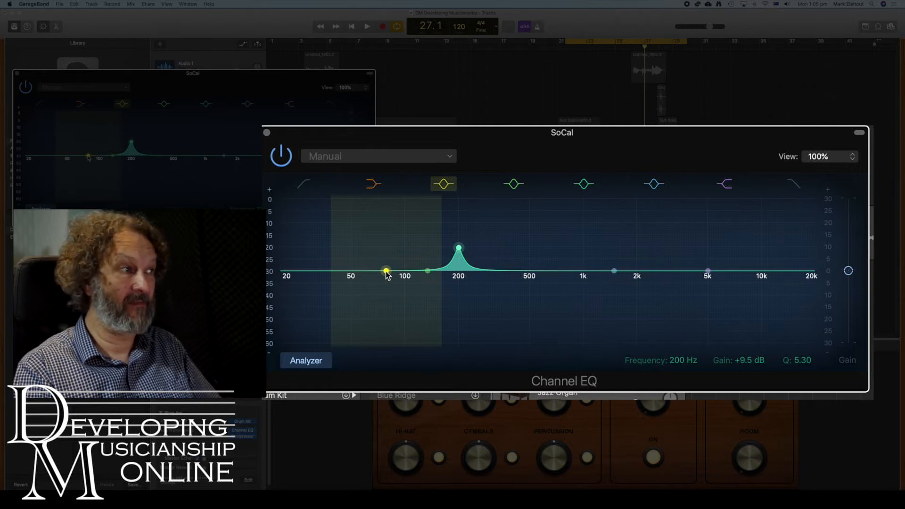
# Cut the drum EQ's yellow low band below 100 Hz by about 12 dB and audition the result
pyautogui.moveTo(386, 272); pyautogui.dragTo(385, 317)
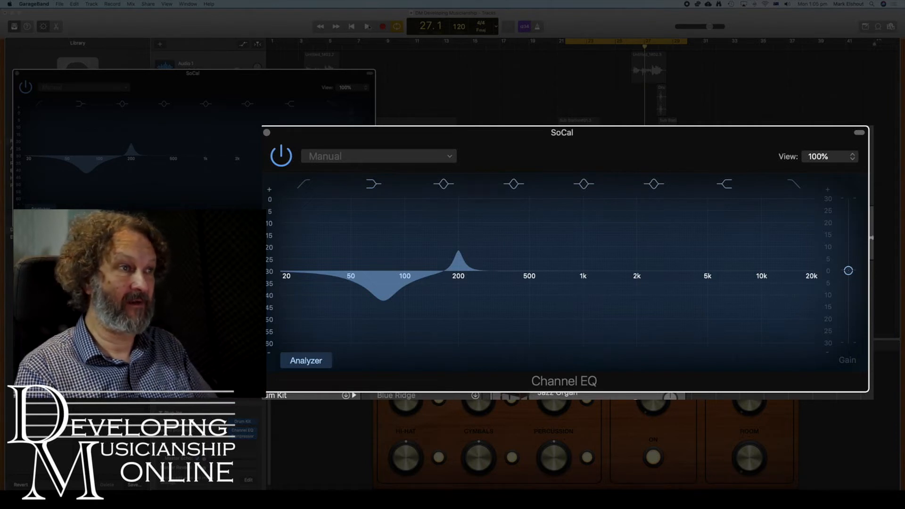
pyautogui.click(368, 27)
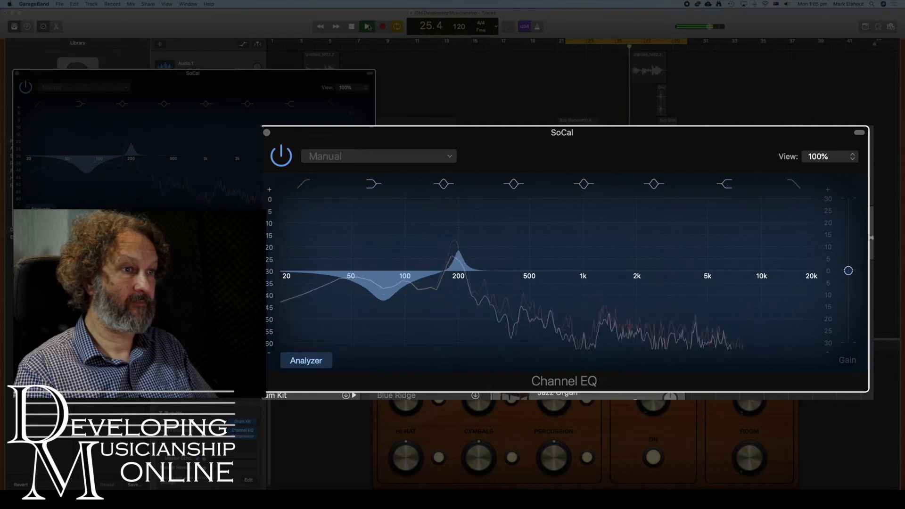
pyautogui.click(351, 26)
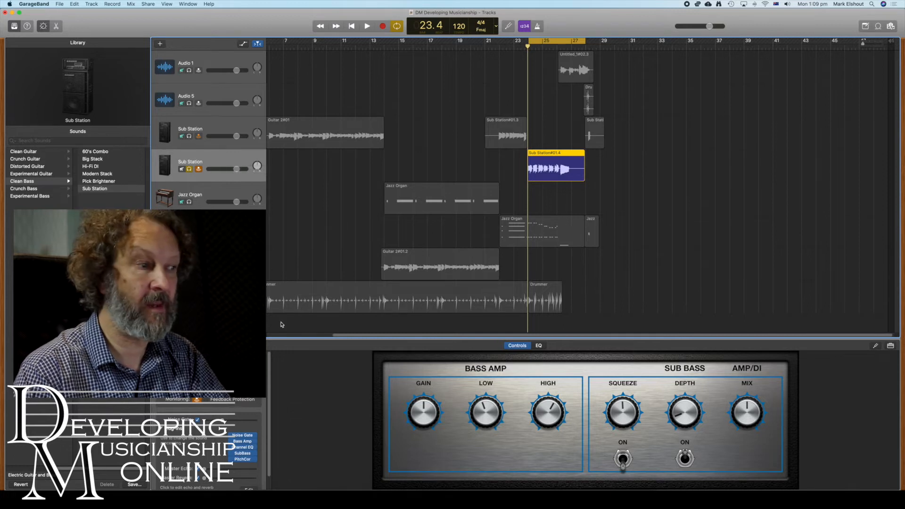
# Open the Channel EQ of the selected Sub Station bass track, turn on the Analyzer and audition the loop
pyautogui.click(244, 447)
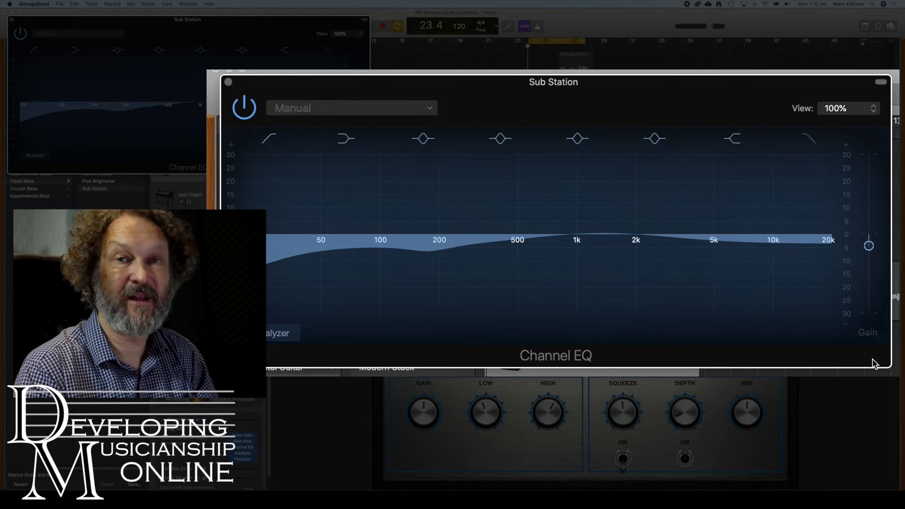
pyautogui.click(269, 336)
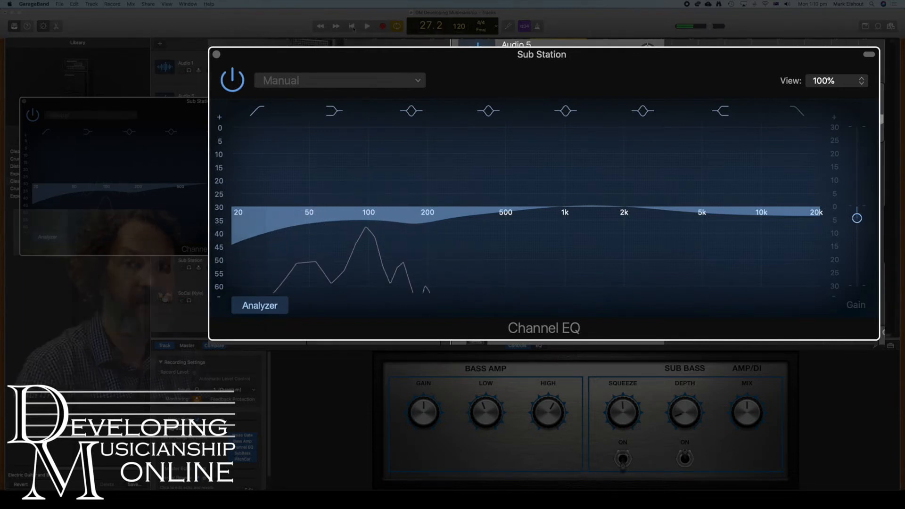
pyautogui.click(368, 26)
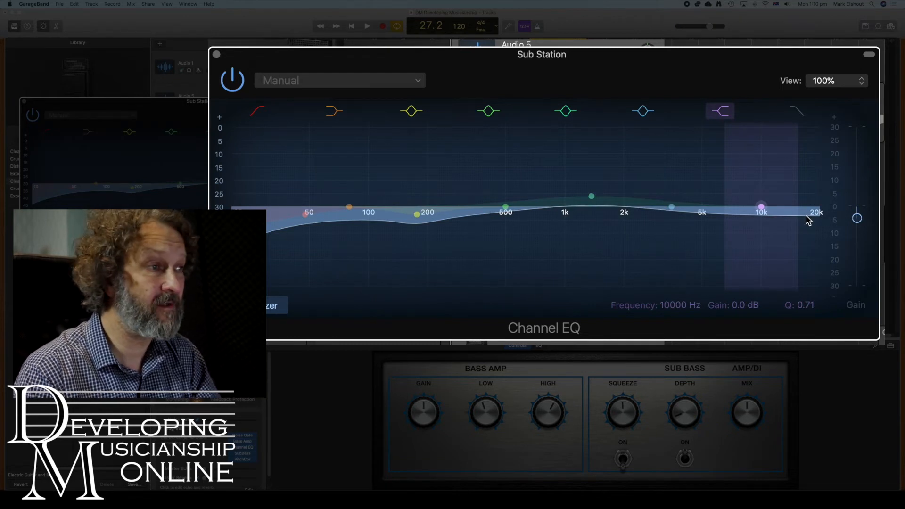
# Enable the bass EQ's high-cut filter, lower its cutoff to just above 500 Hz and audition the loop
pyautogui.click(797, 111)
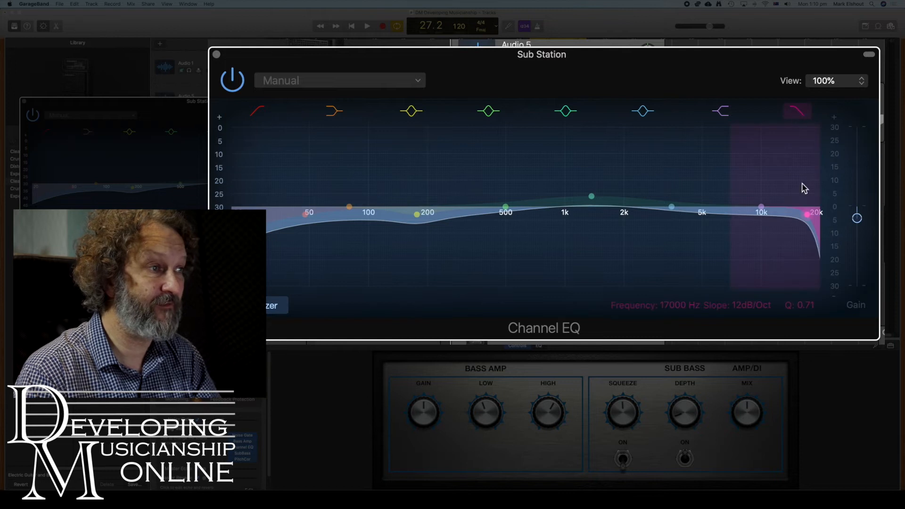
pyautogui.moveTo(807, 218); pyautogui.dragTo(561, 250)
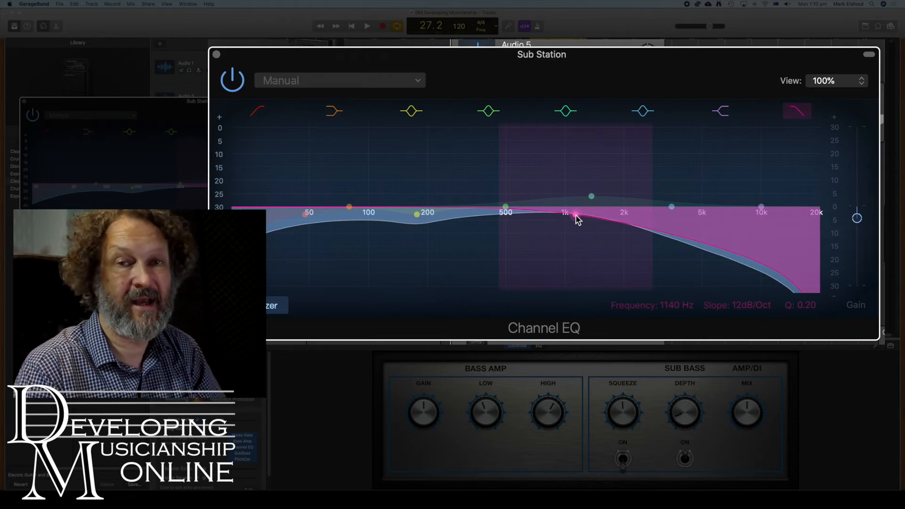
pyautogui.moveTo(577, 220); pyautogui.dragTo(513, 222)
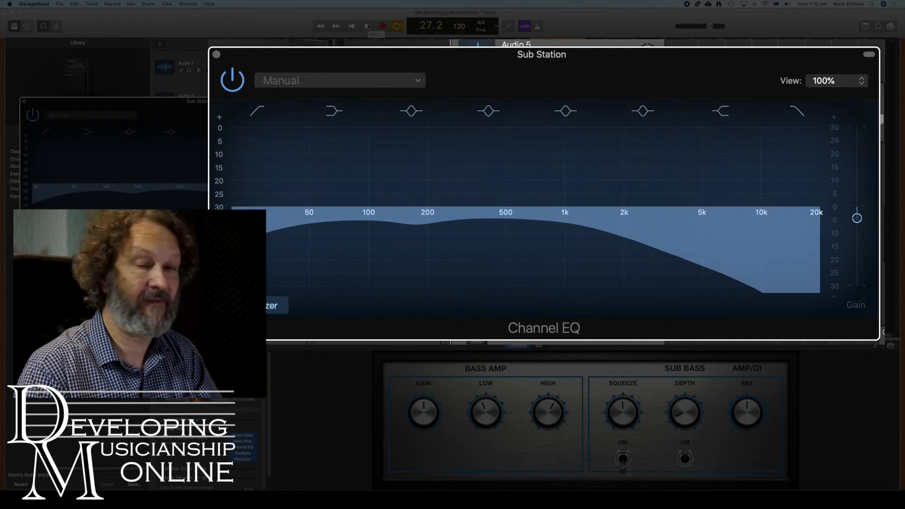
pyautogui.click(369, 26)
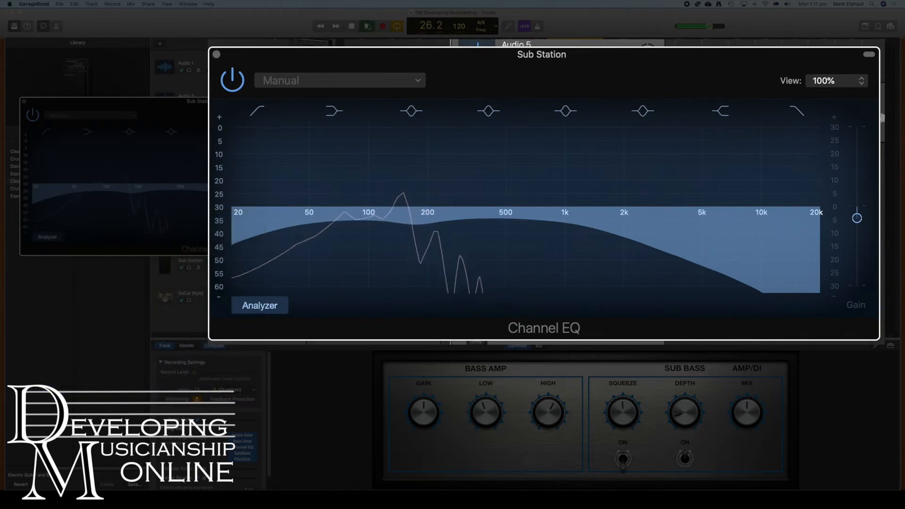
pyautogui.click(368, 26)
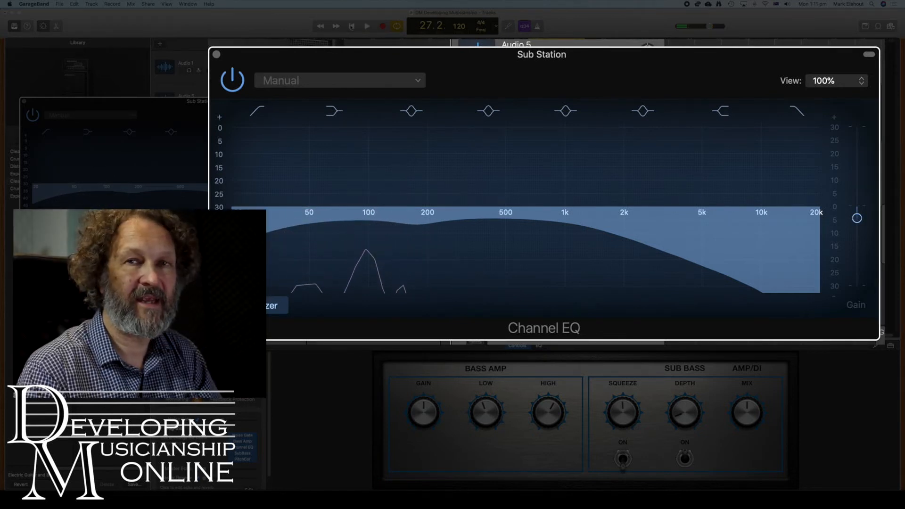
# Raise the bass EQ's high-cut cutoff to about 1 kHz and play the loop
pyautogui.moveTo(561, 198)
pyautogui.moveTo(518, 218); pyautogui.dragTo(576, 222)
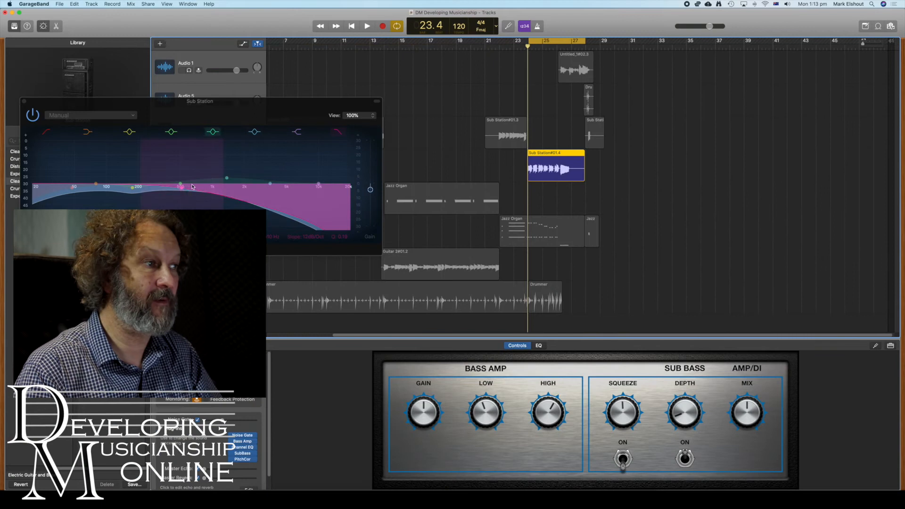
pyautogui.moveTo(182, 186); pyautogui.dragTo(213, 188)
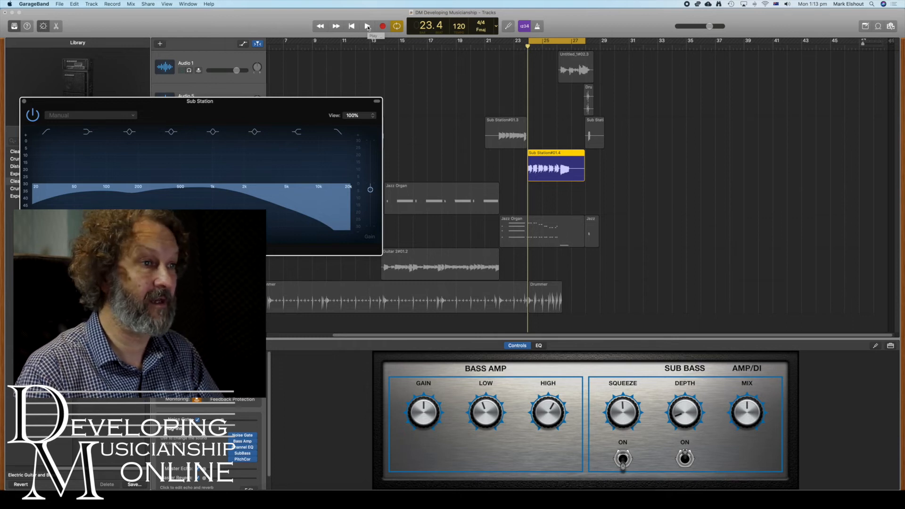
pyautogui.click(368, 27)
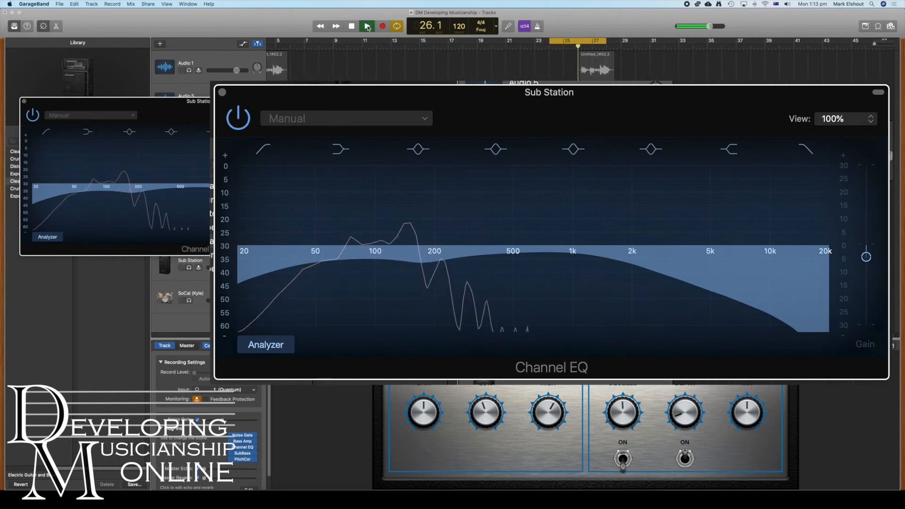
# Stop playback, boost the bass EQ's yellow low-mid band to about +3.5 dB at about 162 Hz, and audition the loop
pyautogui.click(351, 27)
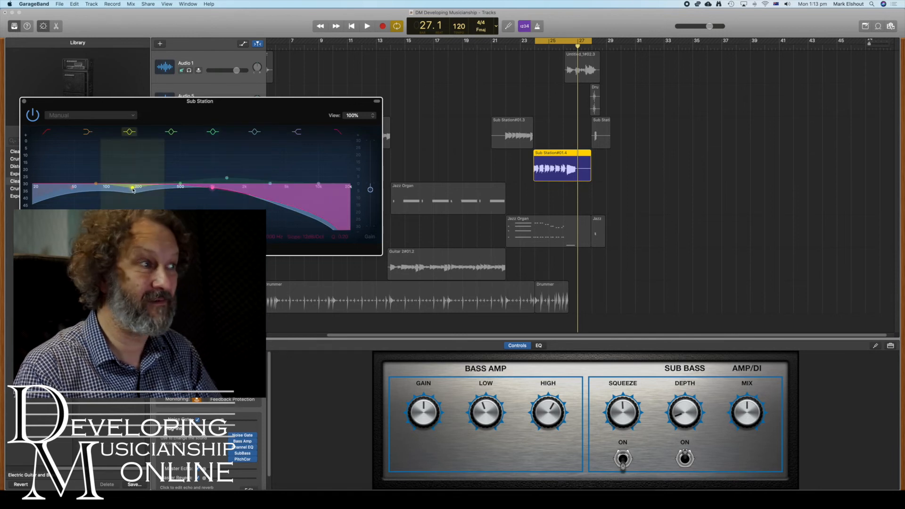
pyautogui.moveTo(133, 189)
pyautogui.mouseDown()
pyautogui.moveTo(139, 177)
pyautogui.moveTo(128, 178)
pyautogui.mouseUp()
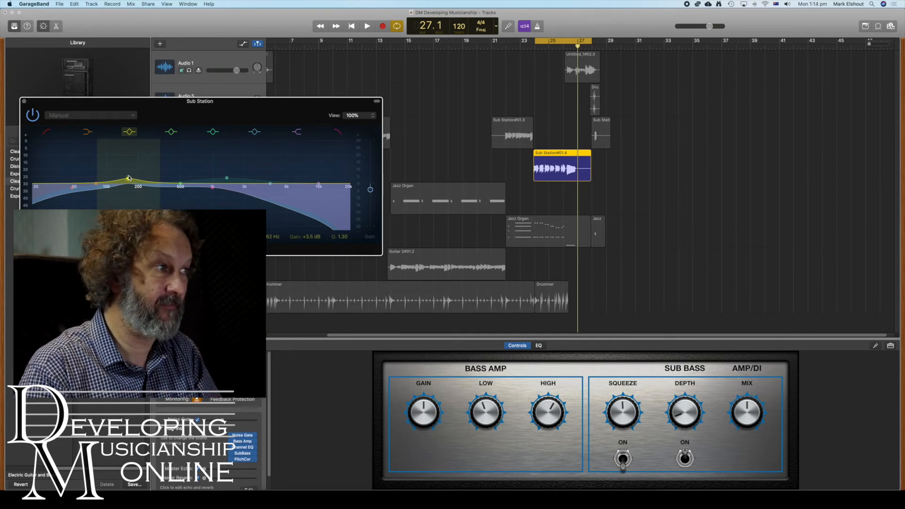
pyautogui.click(367, 27)
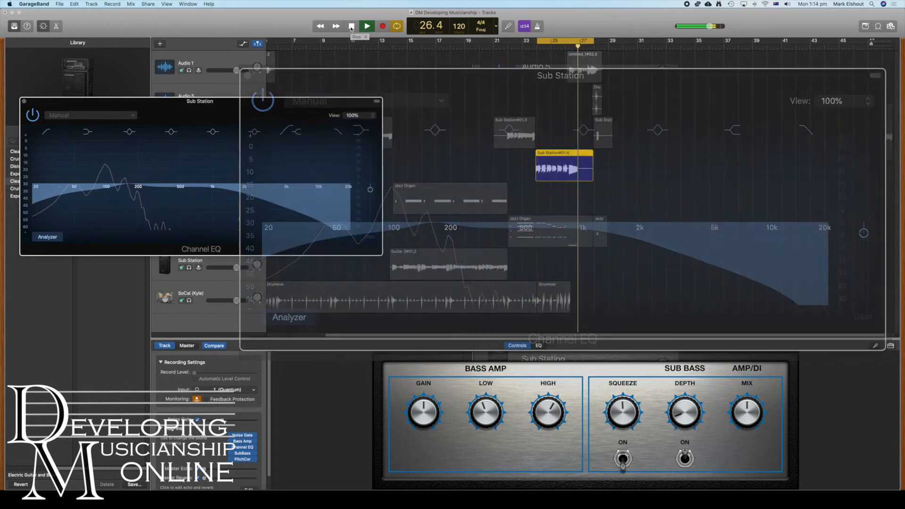
pyautogui.click(352, 27)
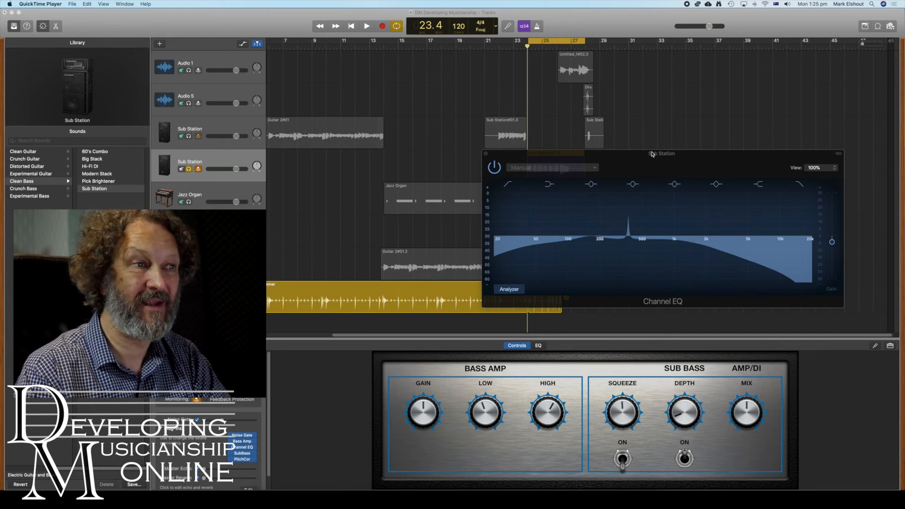
# Save the bass track's Channel EQ settings as the preset 01 Bass EQ Sub Station and close the EQ window
pyautogui.click(631, 160)
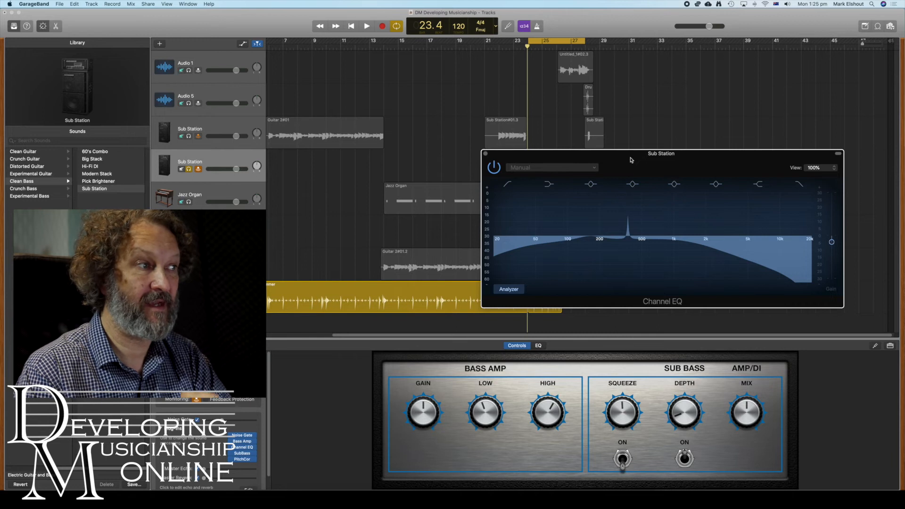
pyautogui.click(595, 168)
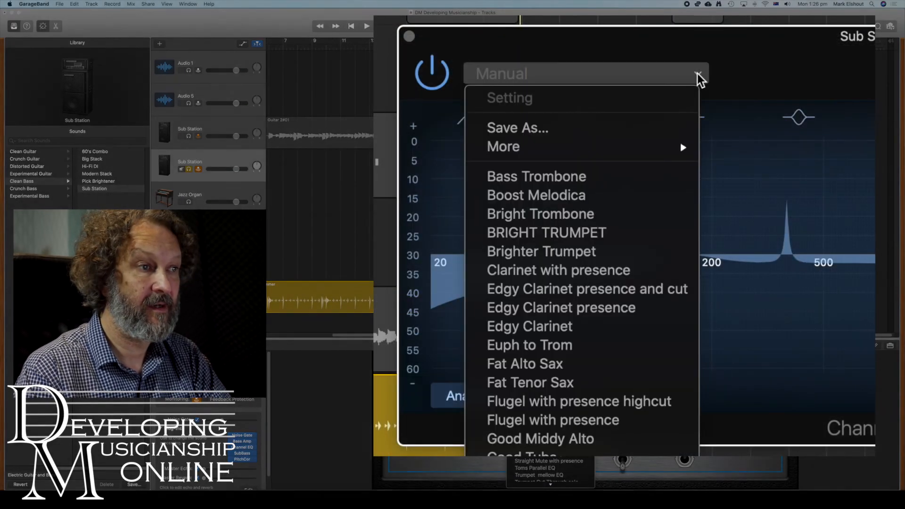
pyautogui.click(629, 125)
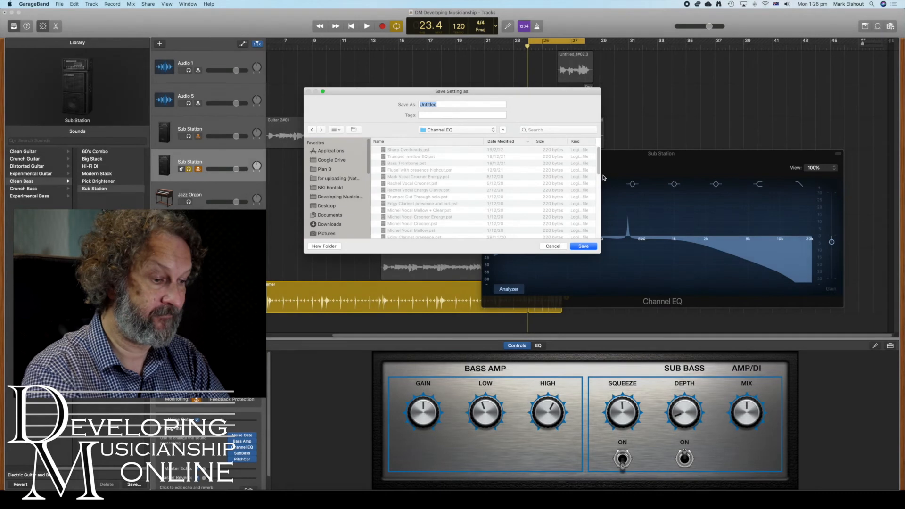
pyautogui.write('01 Bass EQ Sub Station')
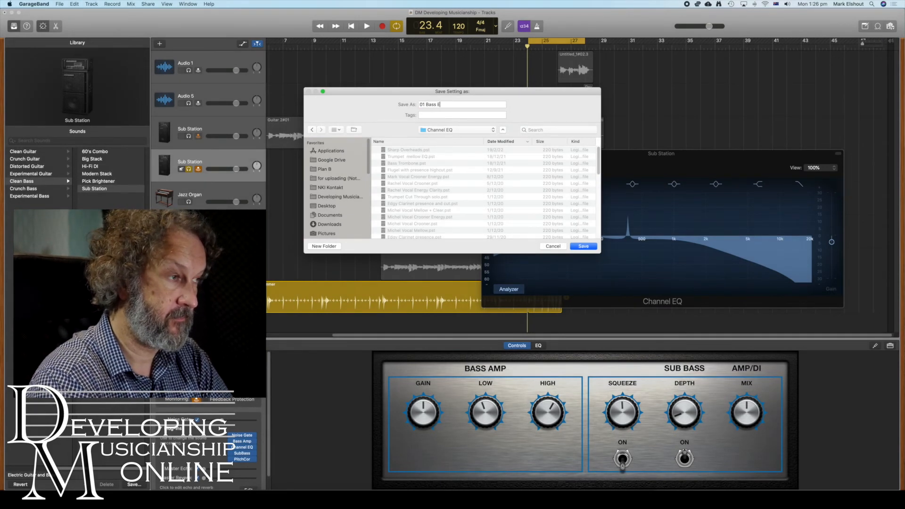
pyautogui.click(585, 247)
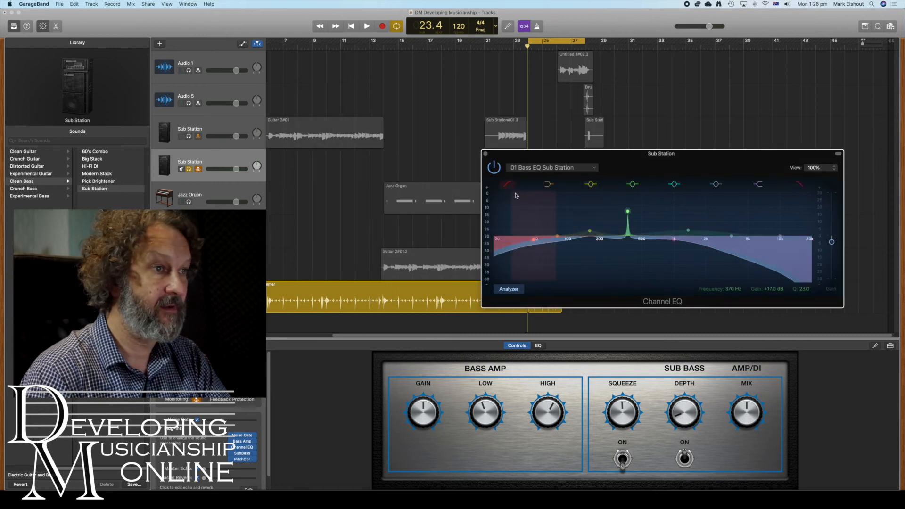
pyautogui.click(487, 155)
# Load the 01 Bass EQ Sub Station preset into the Channel EQ of the Sub Station track below Audio 5 and solo that track
pyautogui.click(214, 128)
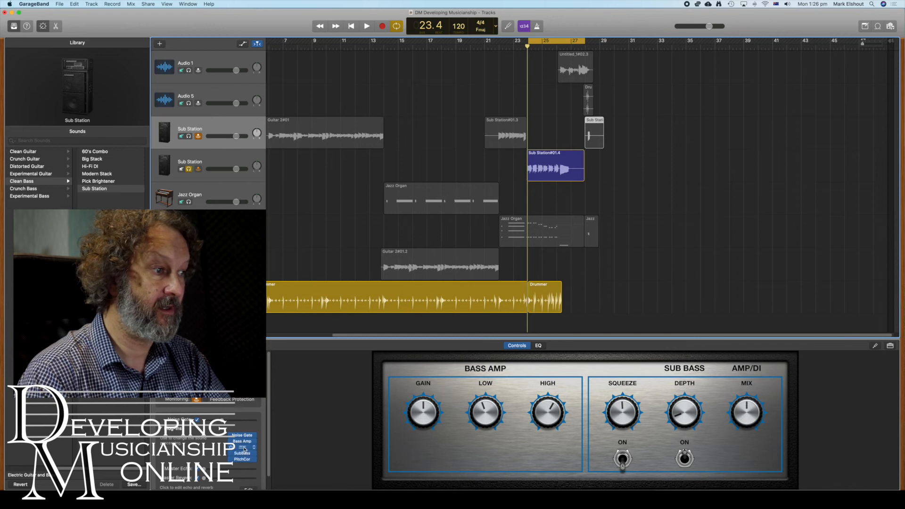
pyautogui.click(242, 447)
pyautogui.click(78, 34)
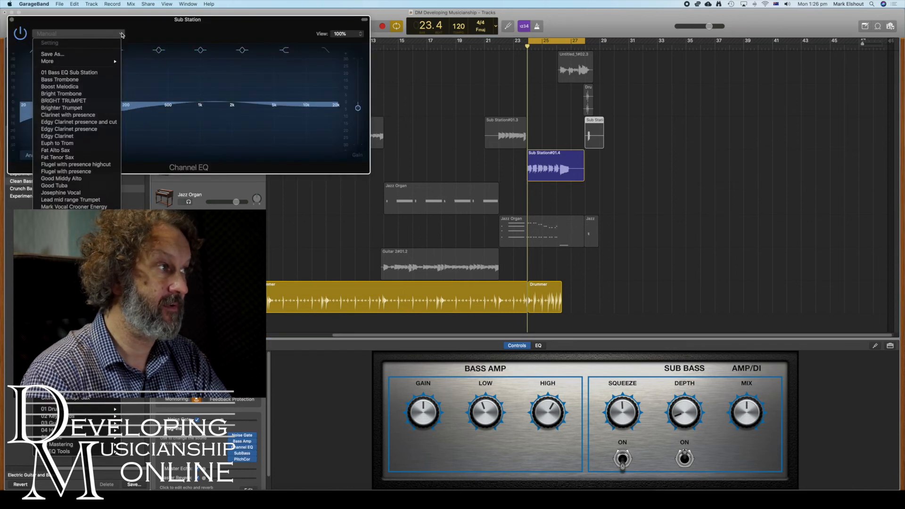
pyautogui.click(91, 74)
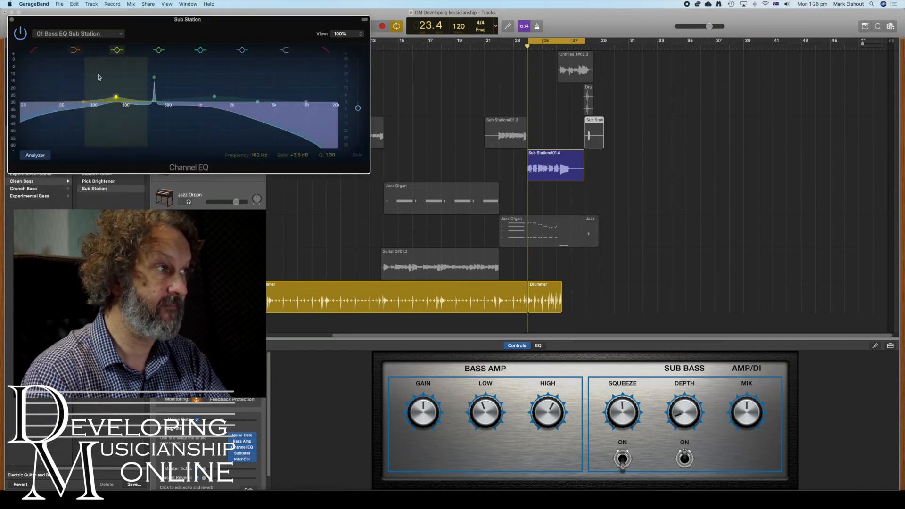
pyautogui.click(11, 20)
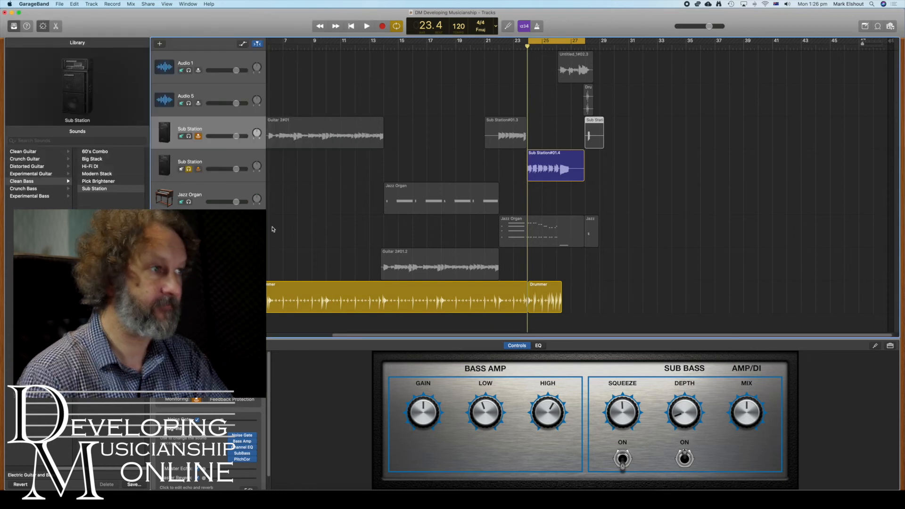
pyautogui.click(192, 138)
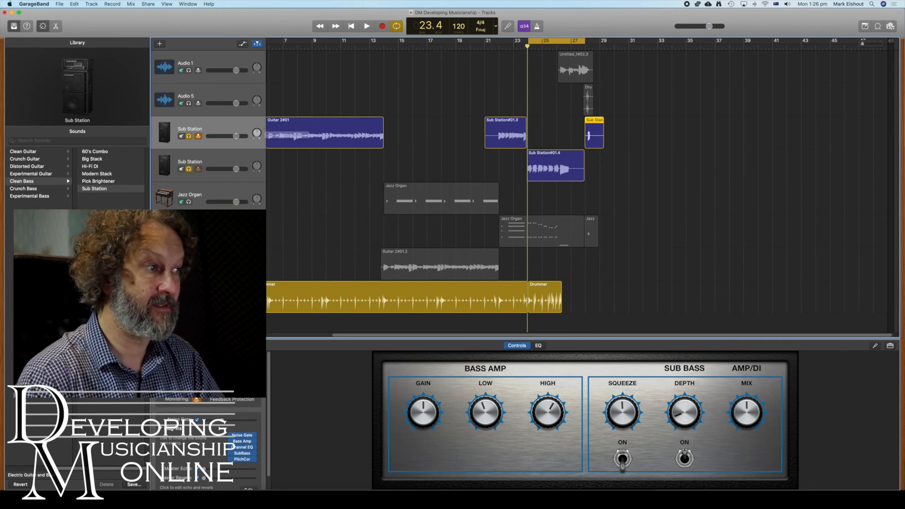
# Solo the Sub Station track above SoCal, load 01 Bass EQ Sub Station into its Channel EQ and close the EQ window
pyautogui.click(188, 268)
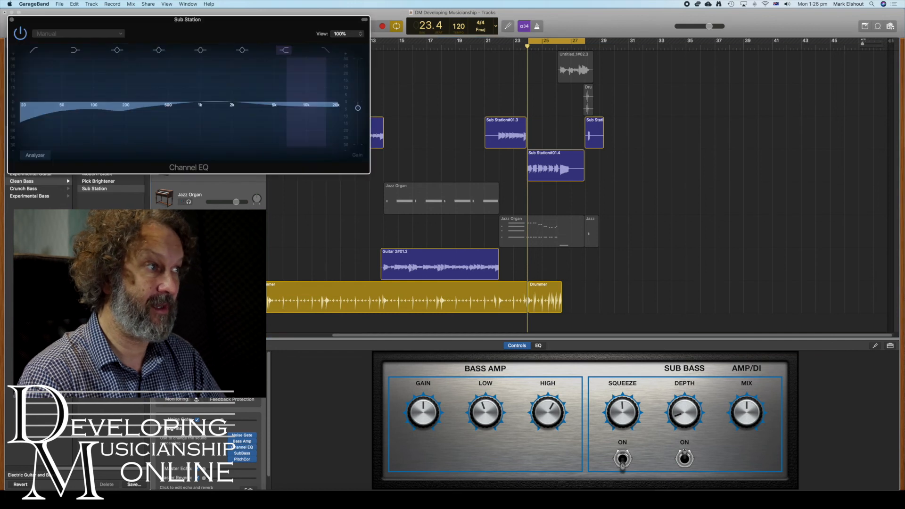
pyautogui.click(75, 34)
pyautogui.click(84, 73)
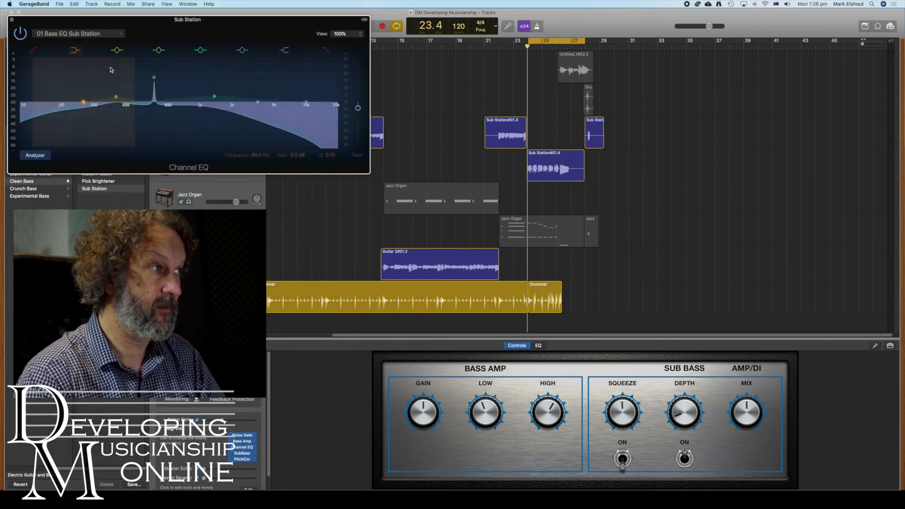
pyautogui.press('super+w')
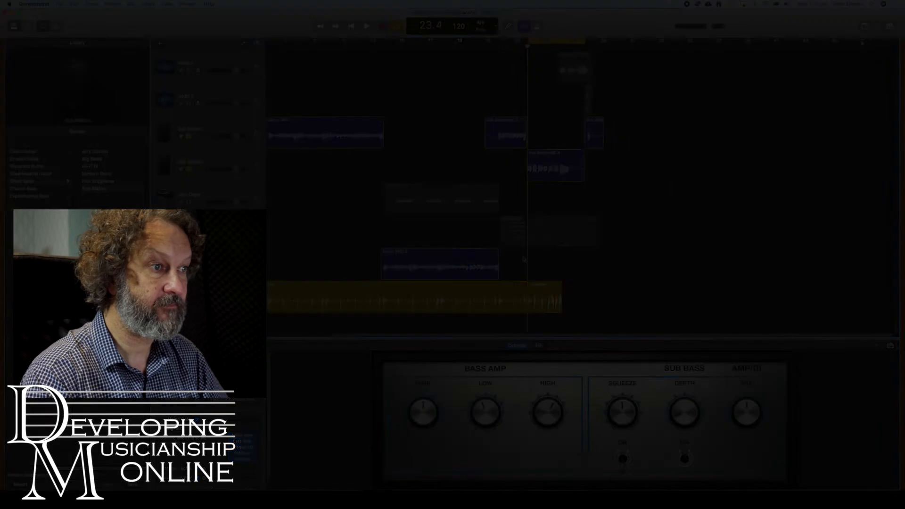